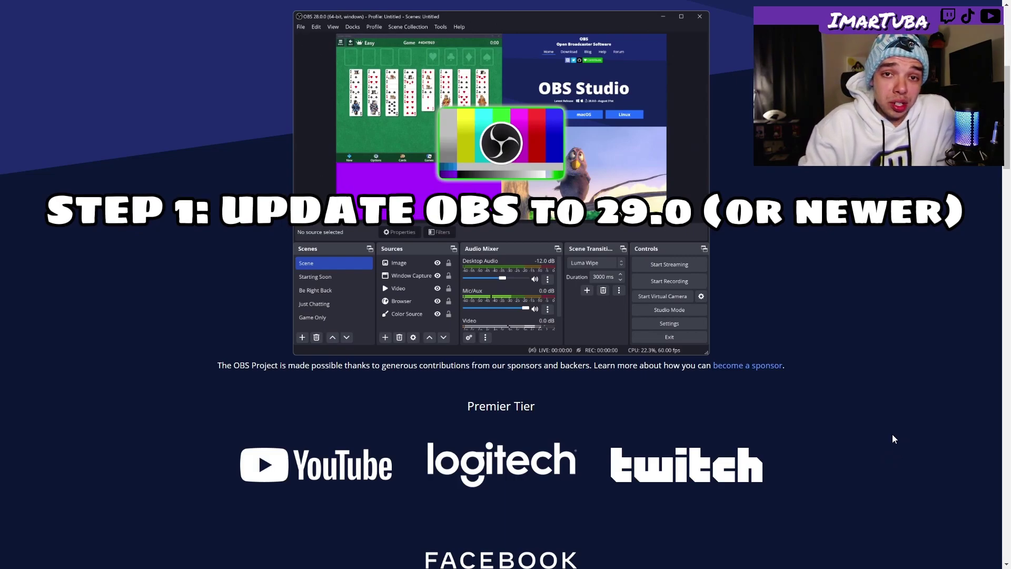
scroll(838, 346, down, 2)
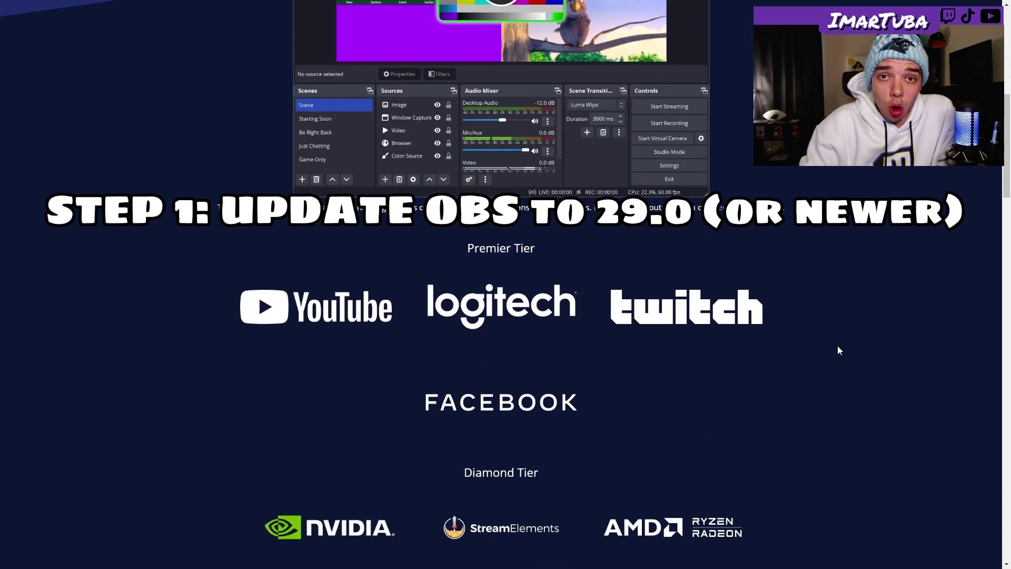
scroll(820, 341, up, 3)
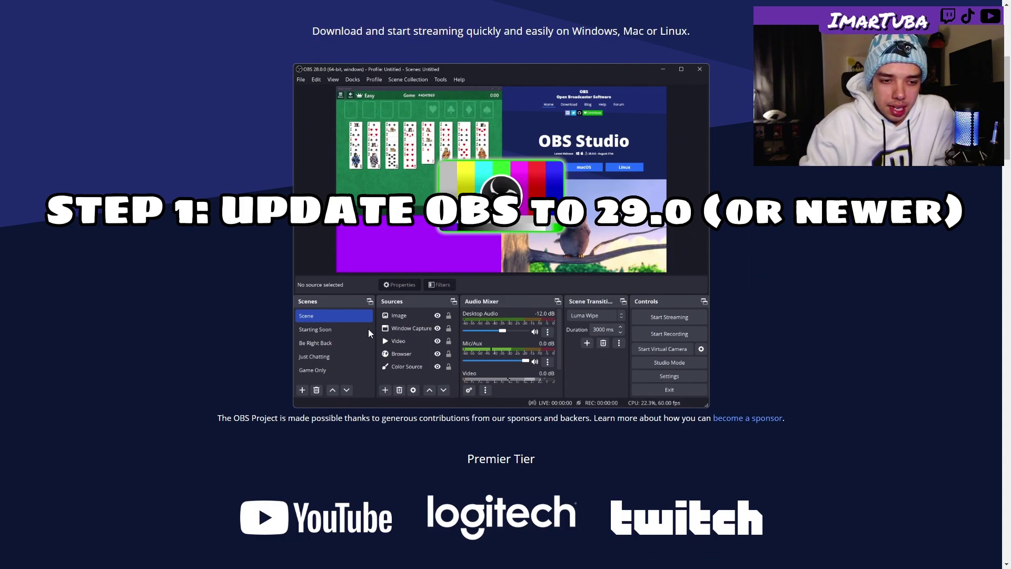
scroll(653, 337, up, 3)
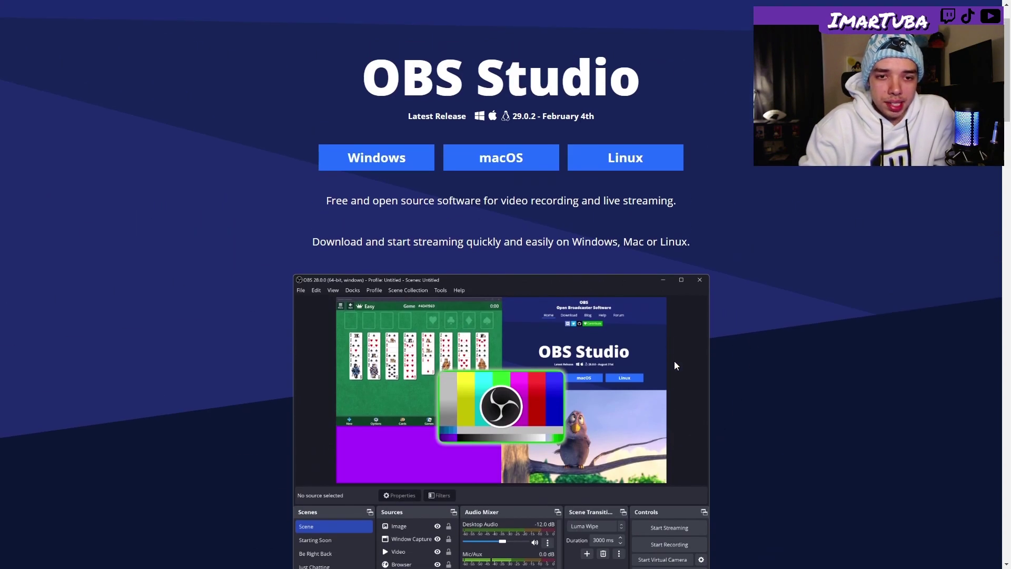
scroll(709, 357, up, 1)
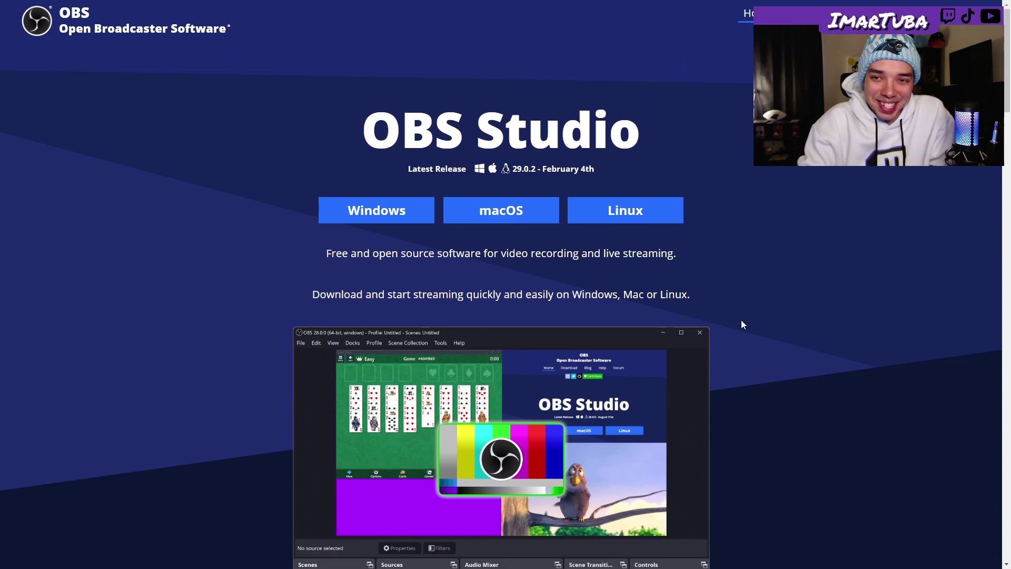
scroll(498, 226, down, 3)
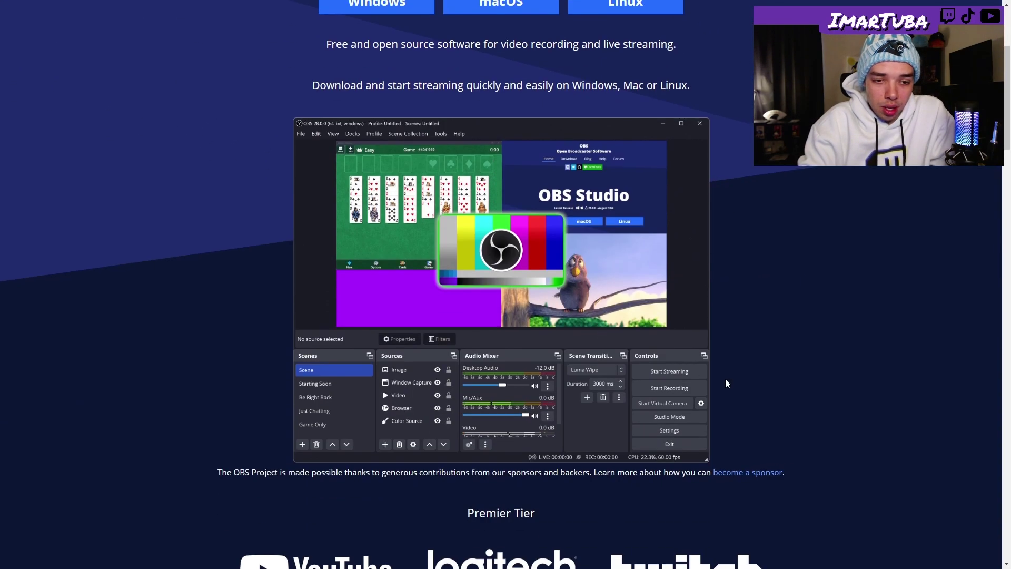
scroll(482, 155, up, 3)
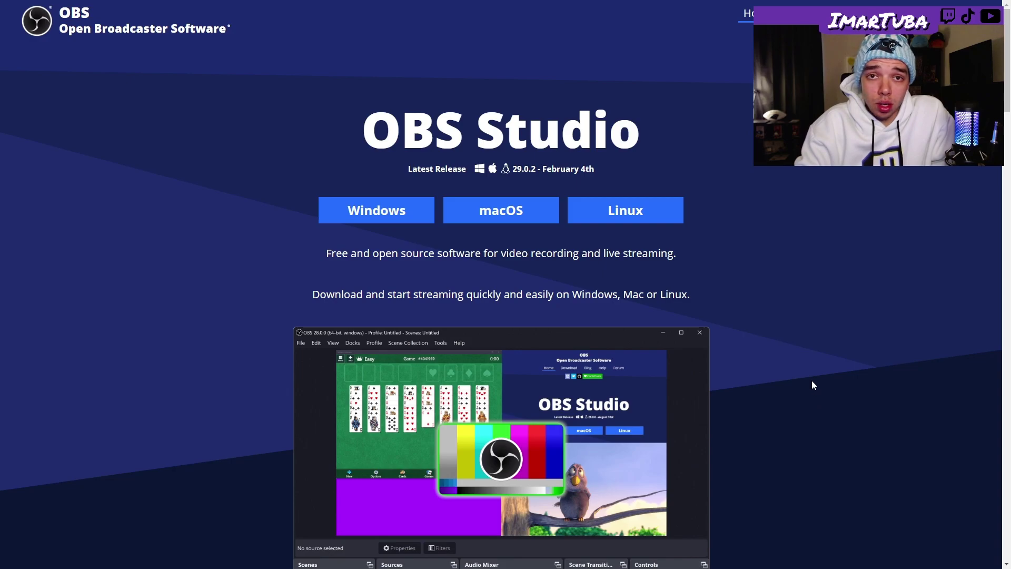
scroll(832, 417, down, 3)
scroll(838, 338, up, 3)
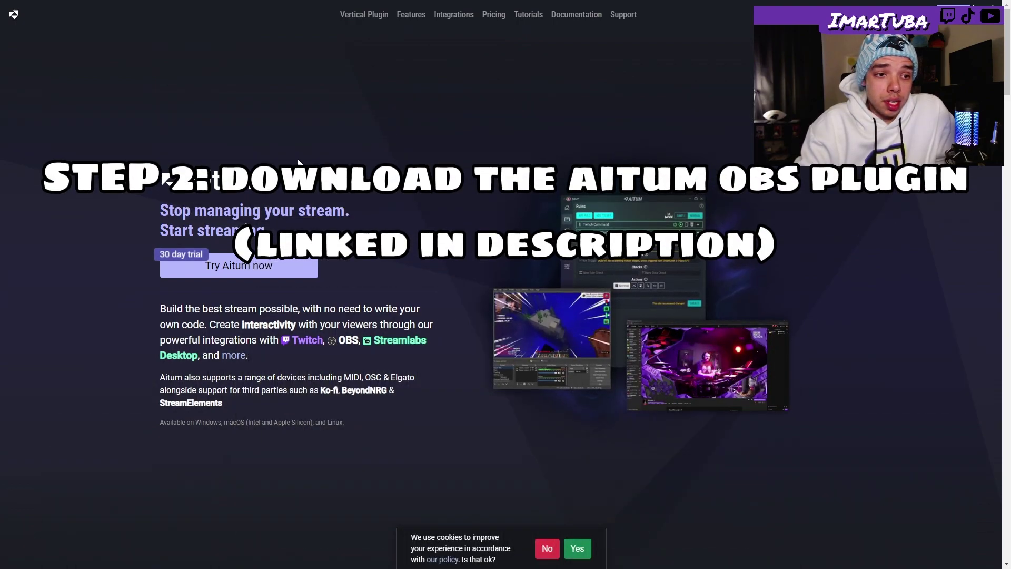
scroll(445, 280, down, 2)
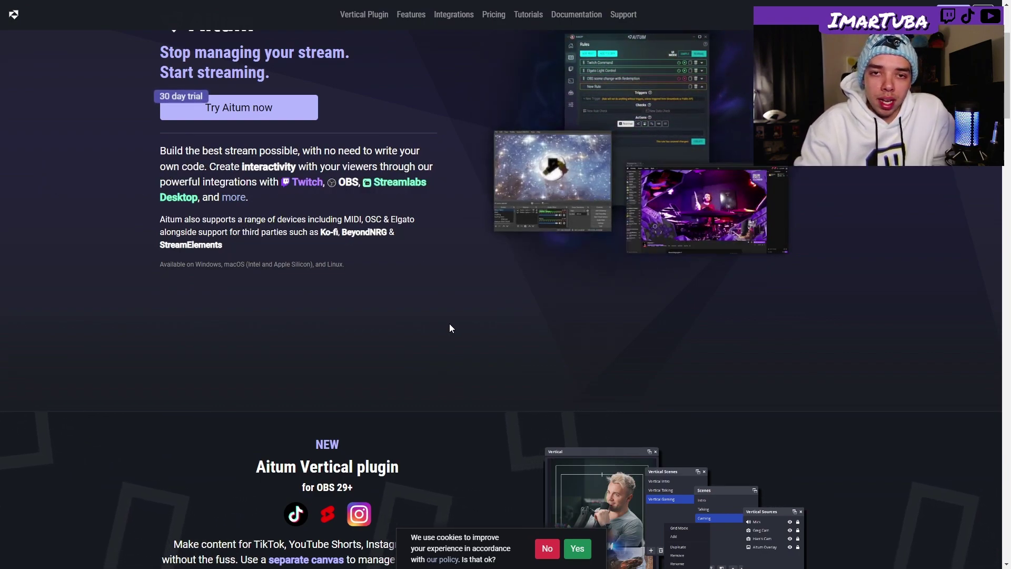
scroll(463, 302, up, 3)
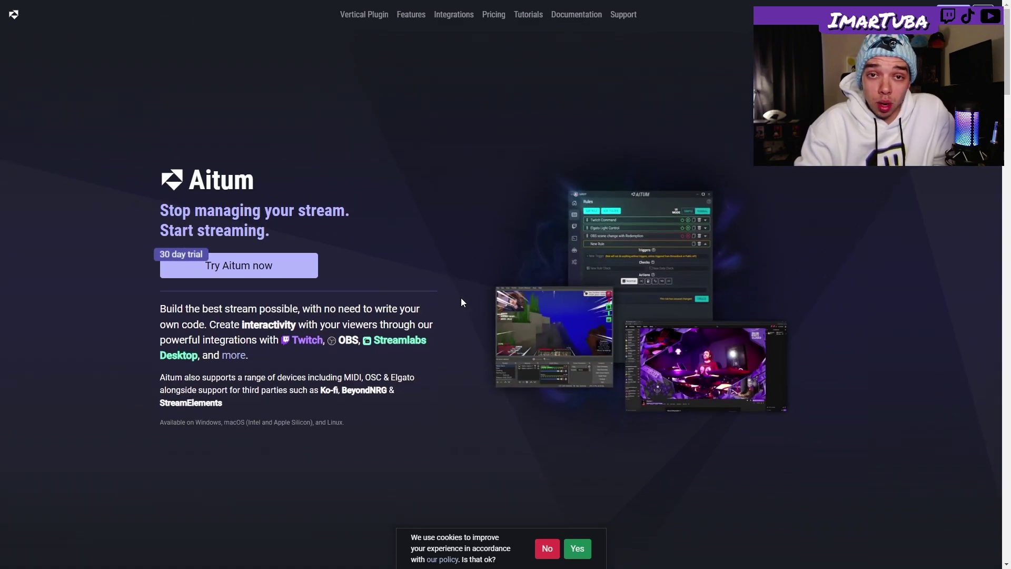
scroll(463, 301, down, 6)
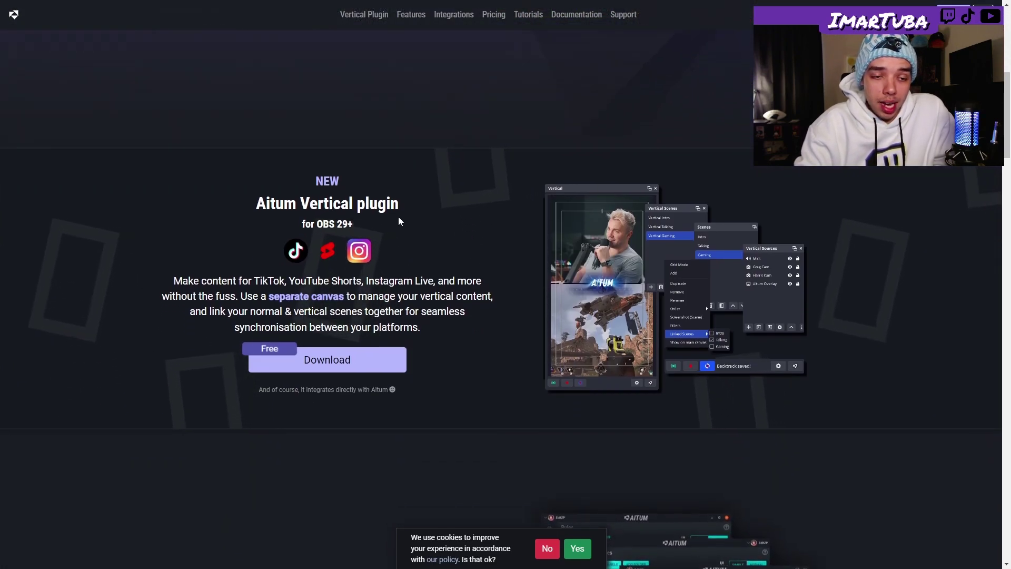
Step: Highlight the Aitum Vertical plugin heading on the Aitum site, then clear the highlight
drag(399, 219, 283, 199)
click(474, 120)
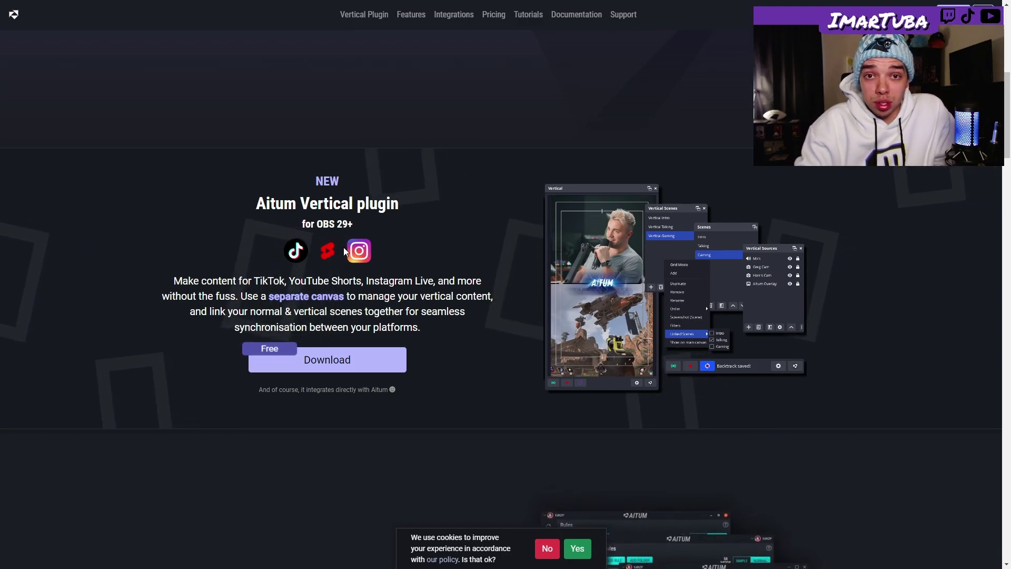
scroll(548, 377, up, 3)
scroll(424, 300, down, 3)
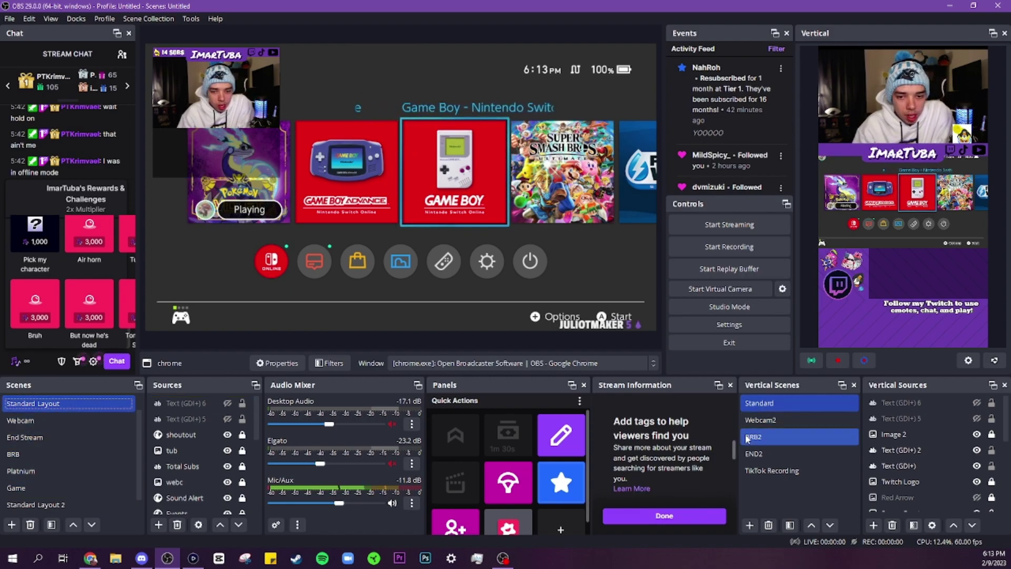
click(73, 421)
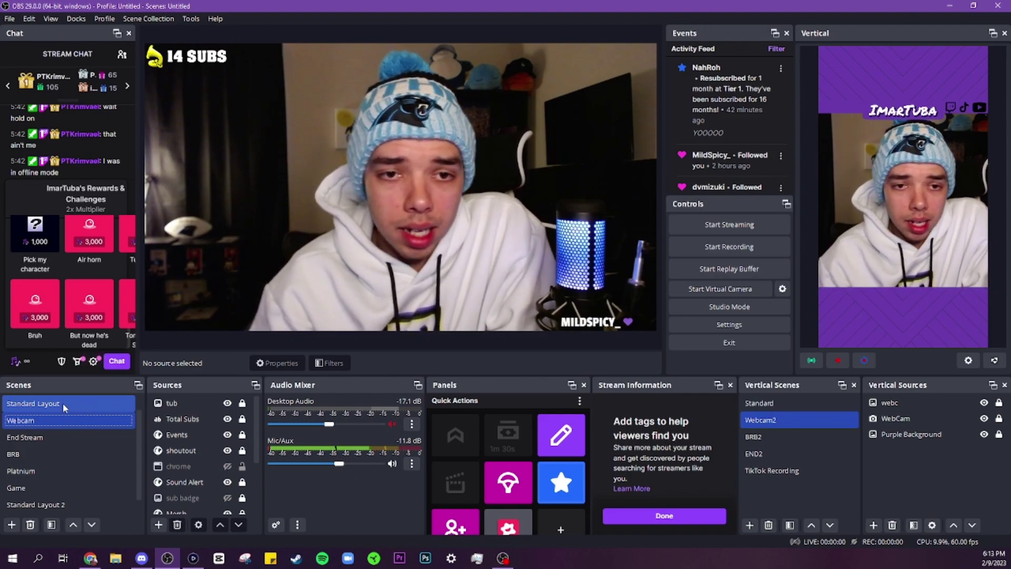
click(59, 453)
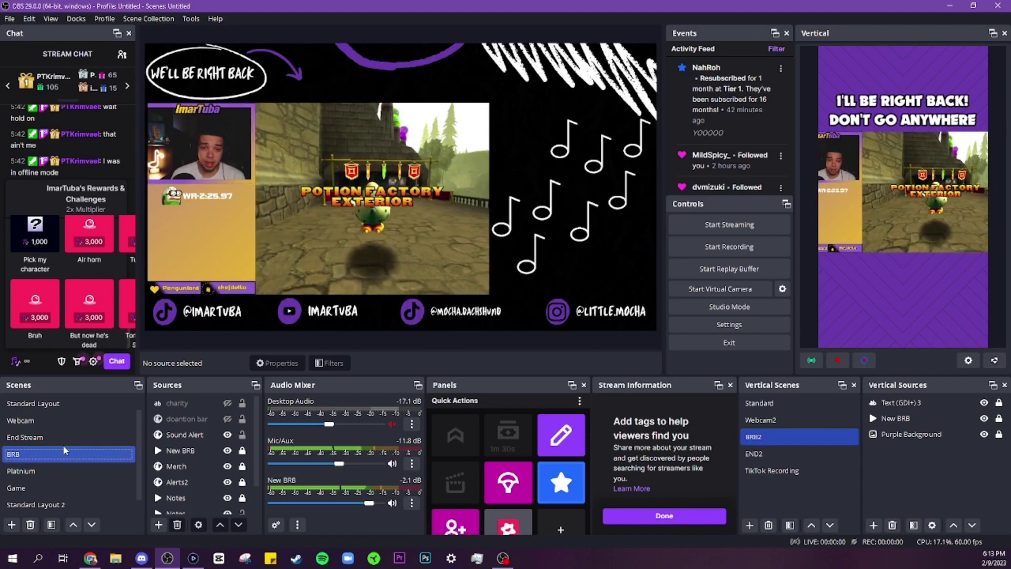
click(59, 433)
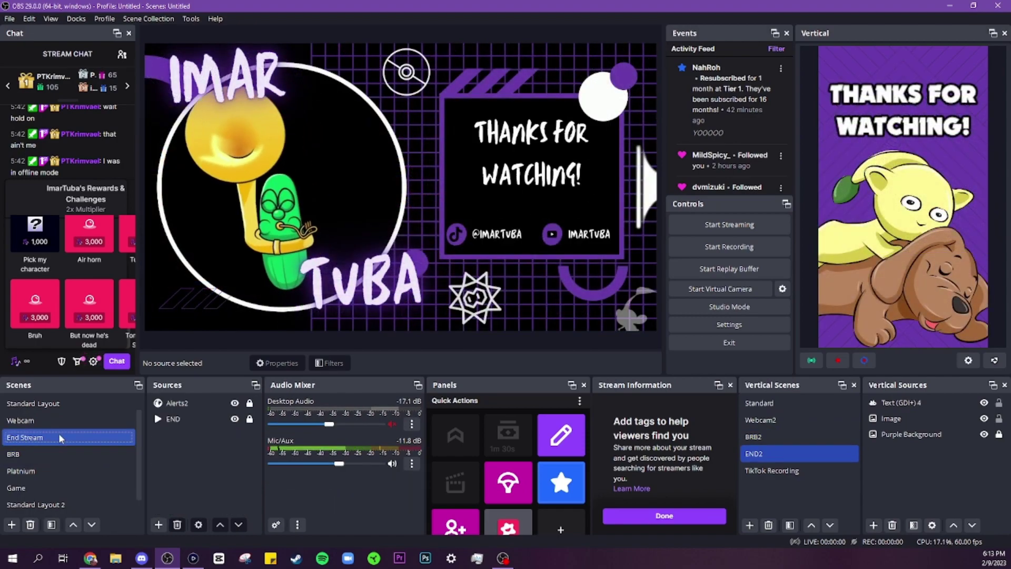
click(63, 406)
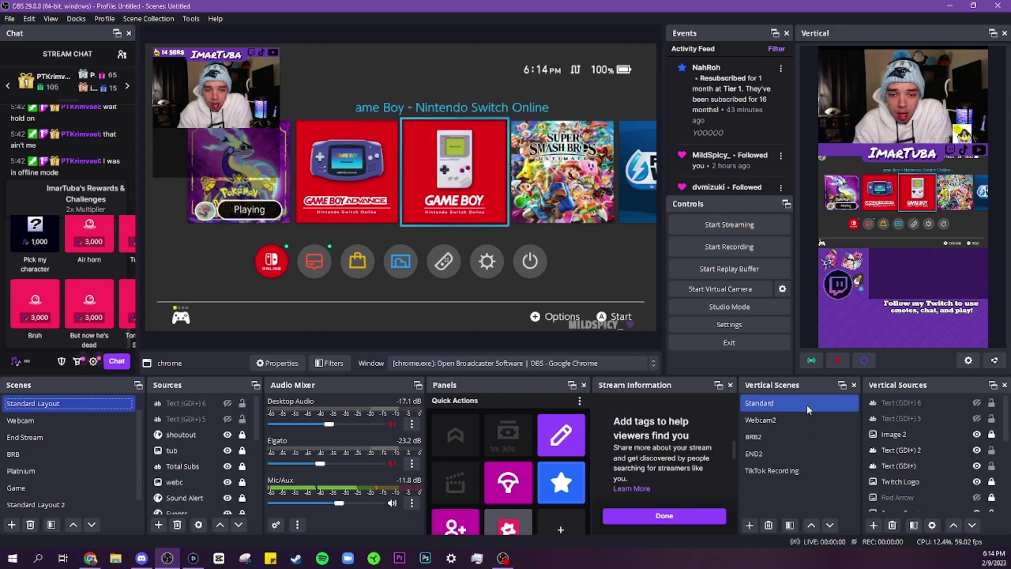
click(779, 421)
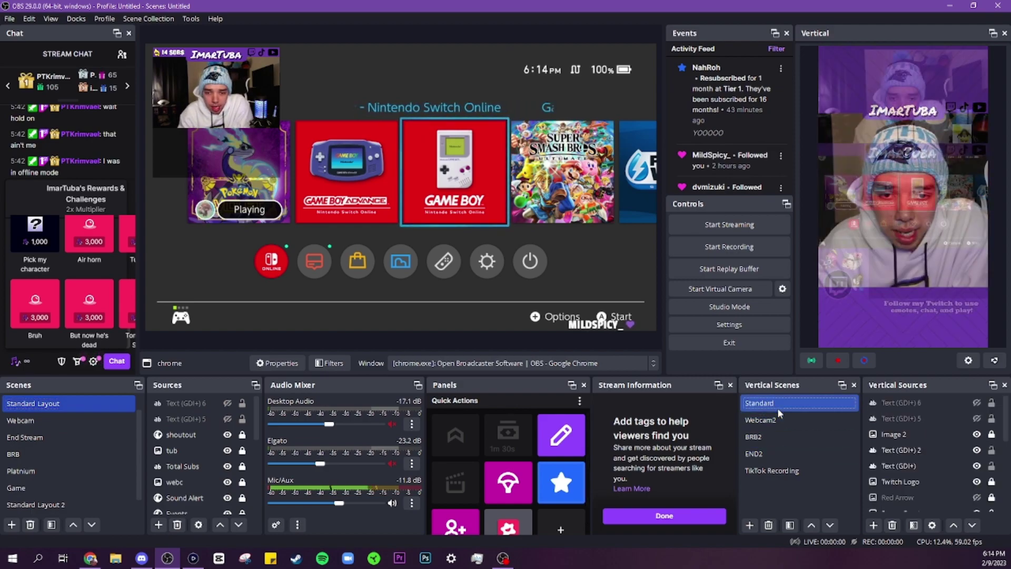
right_click(780, 407)
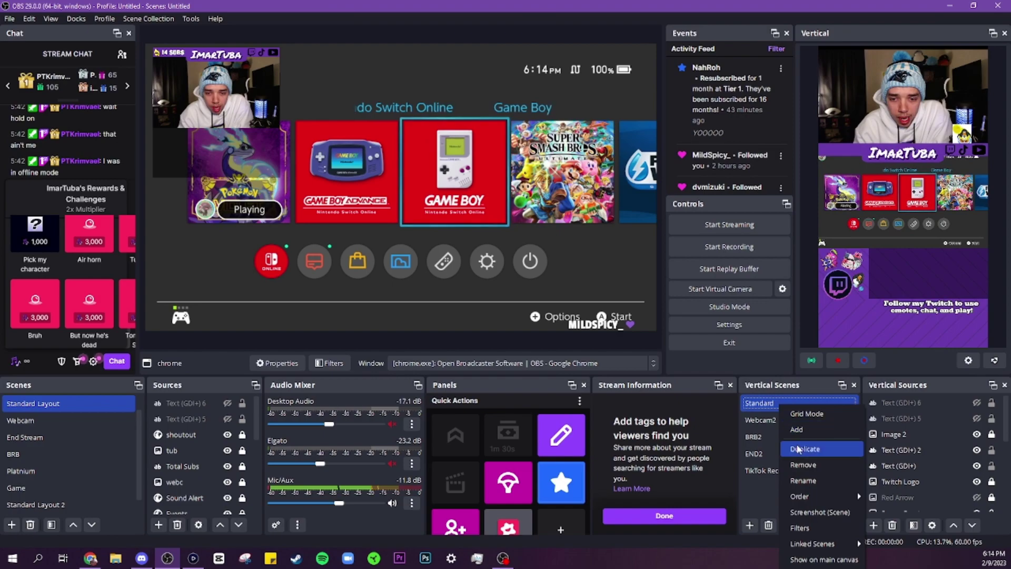
mouse_move(813, 544)
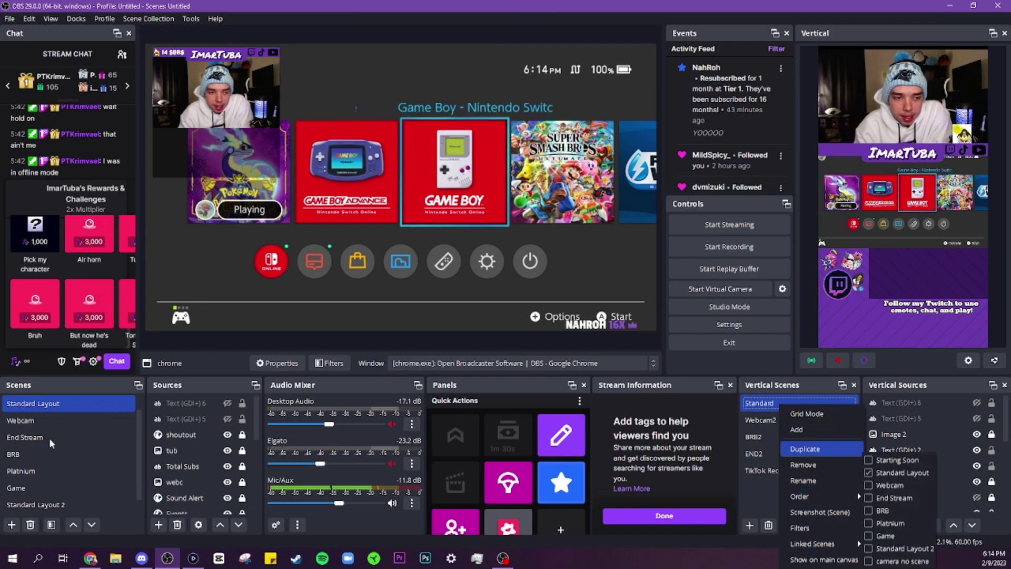
click(756, 486)
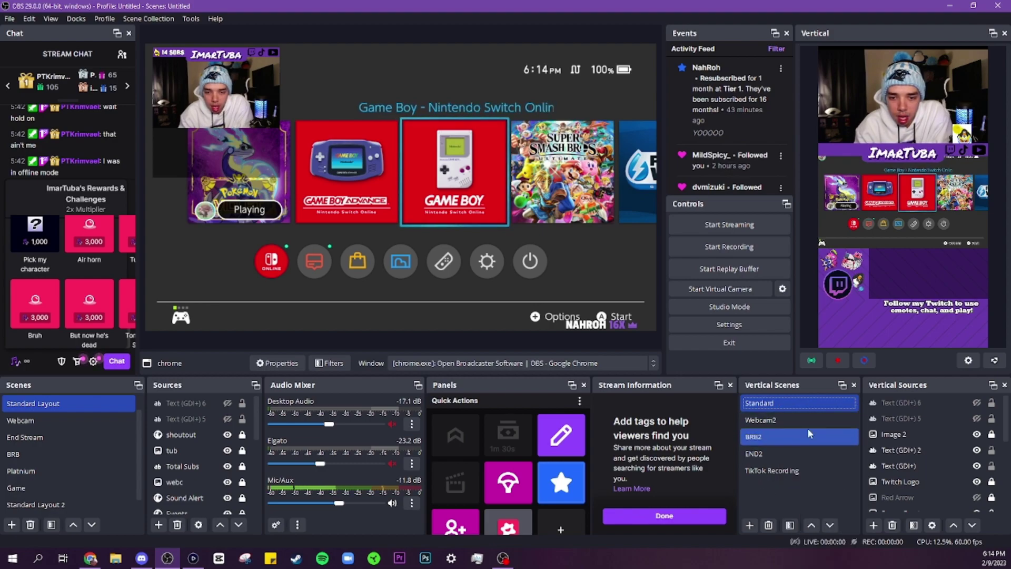
click(830, 458)
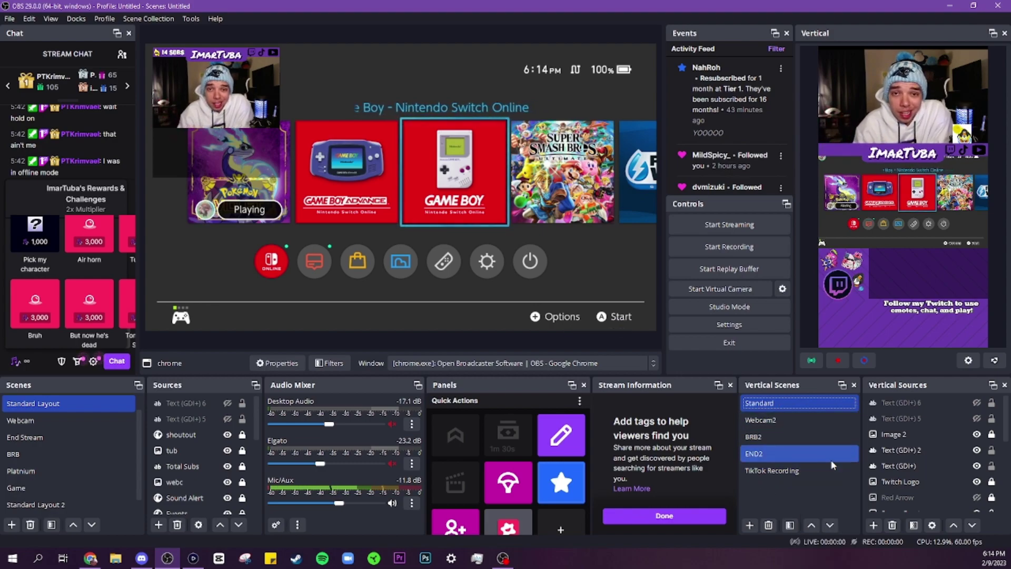
ctrl+click(831, 460)
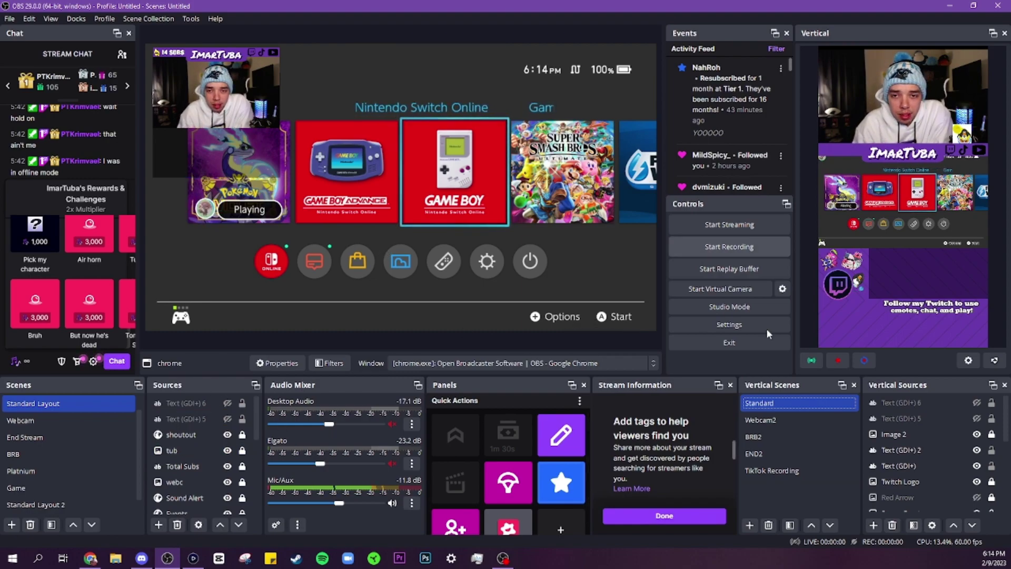
ctrl+click(836, 471)
ctrl+click(837, 474)
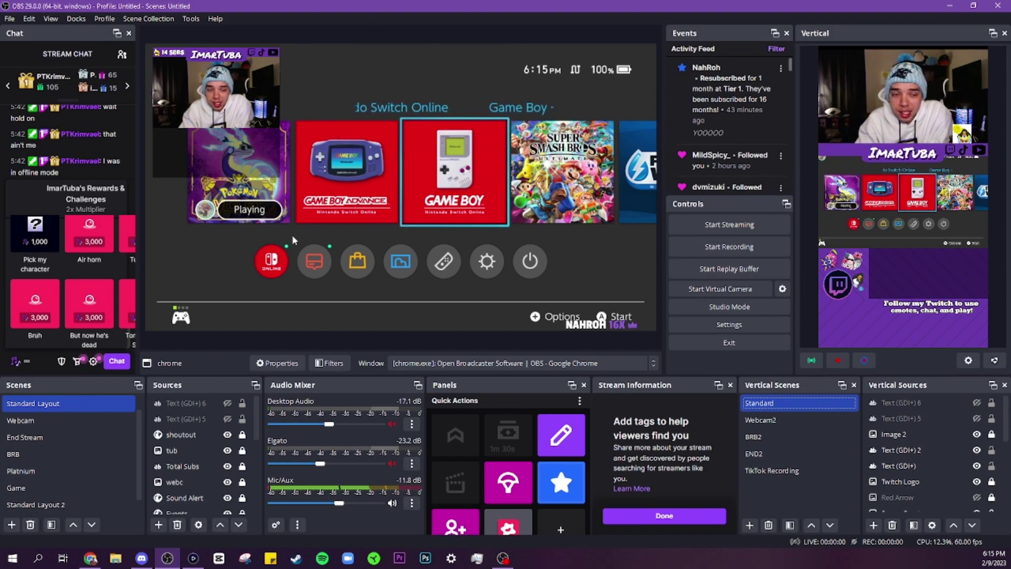
scroll(664, 450, down, 2)
click(780, 472)
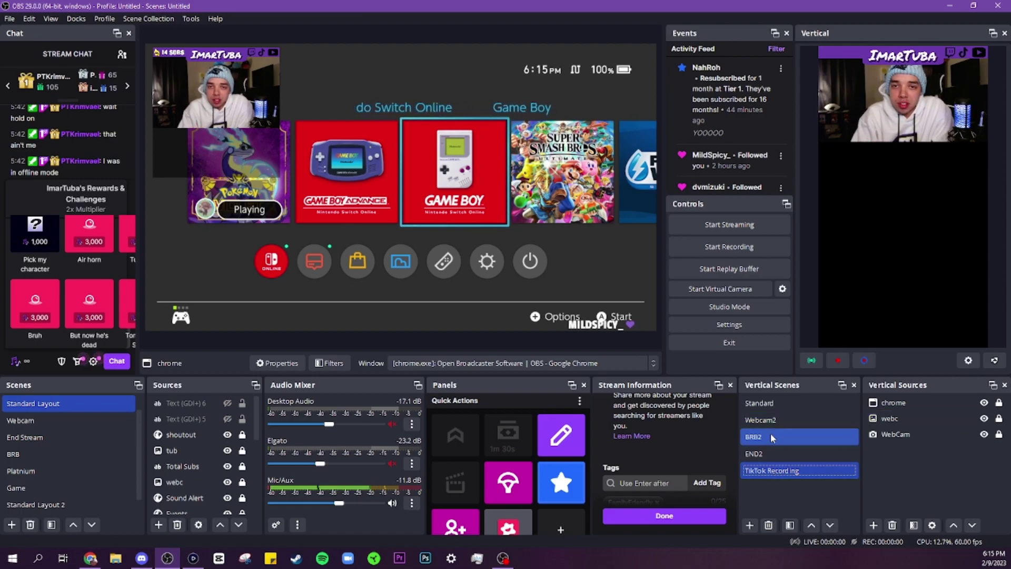
click(793, 403)
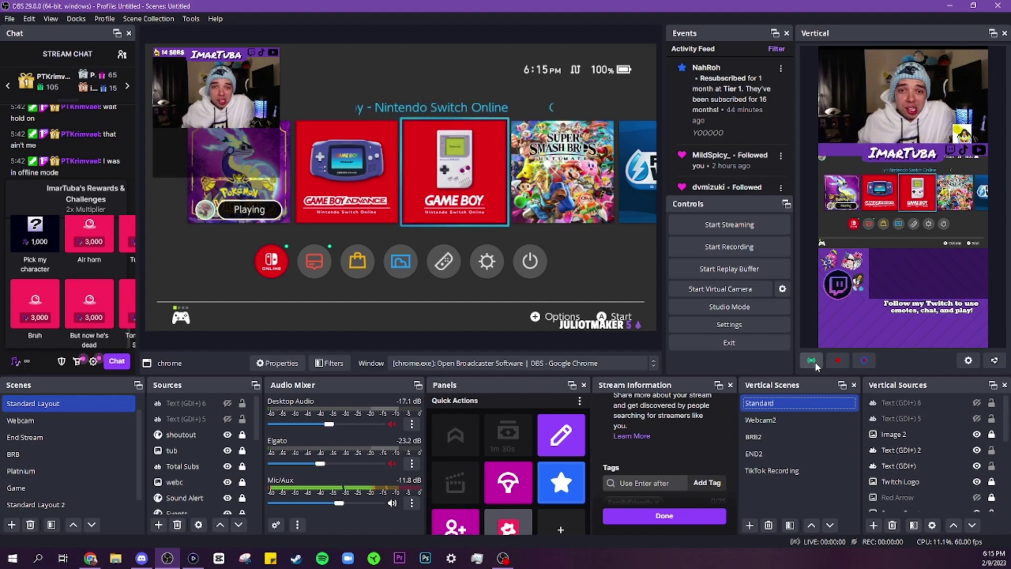